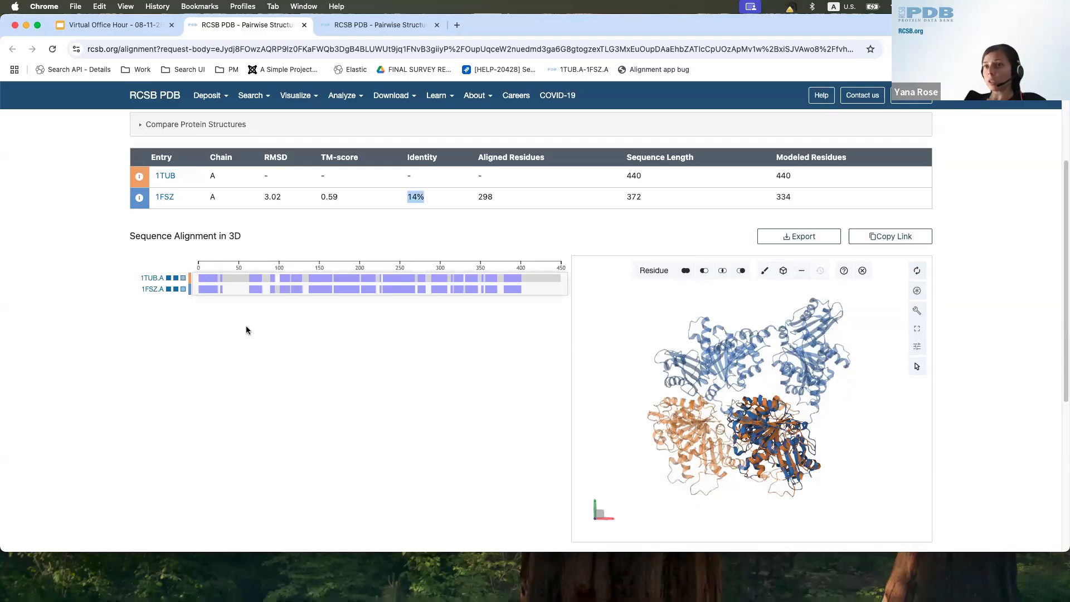
Step: Hide the additional polymer chains of 1FSZ and 1TUB in the 3D view and highlight 1FSZ's TM-score in the results table
click(176, 291)
click(176, 278)
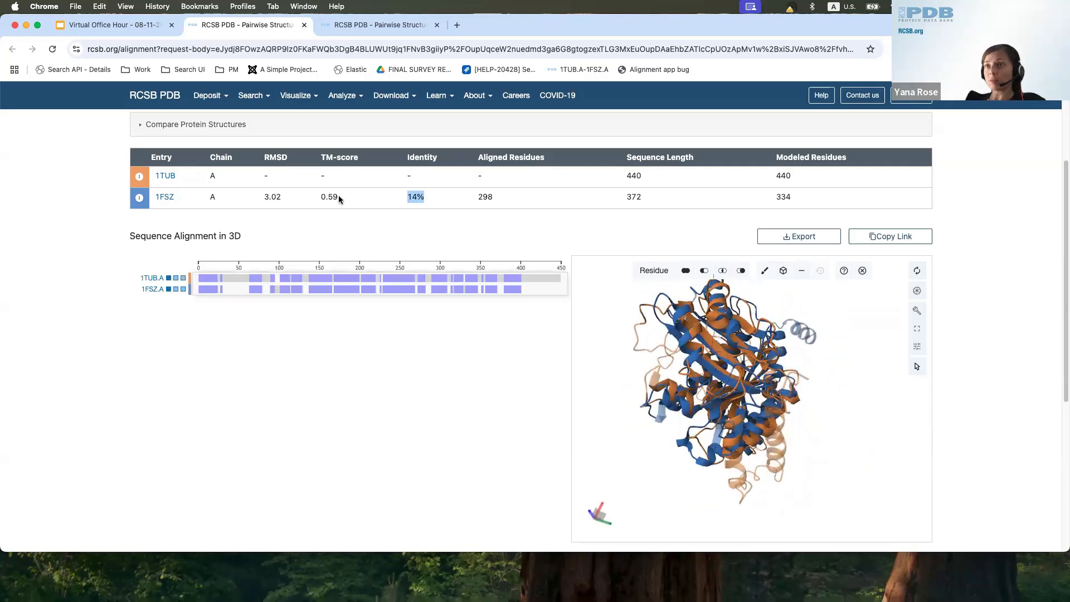
drag(320, 199, 343, 201)
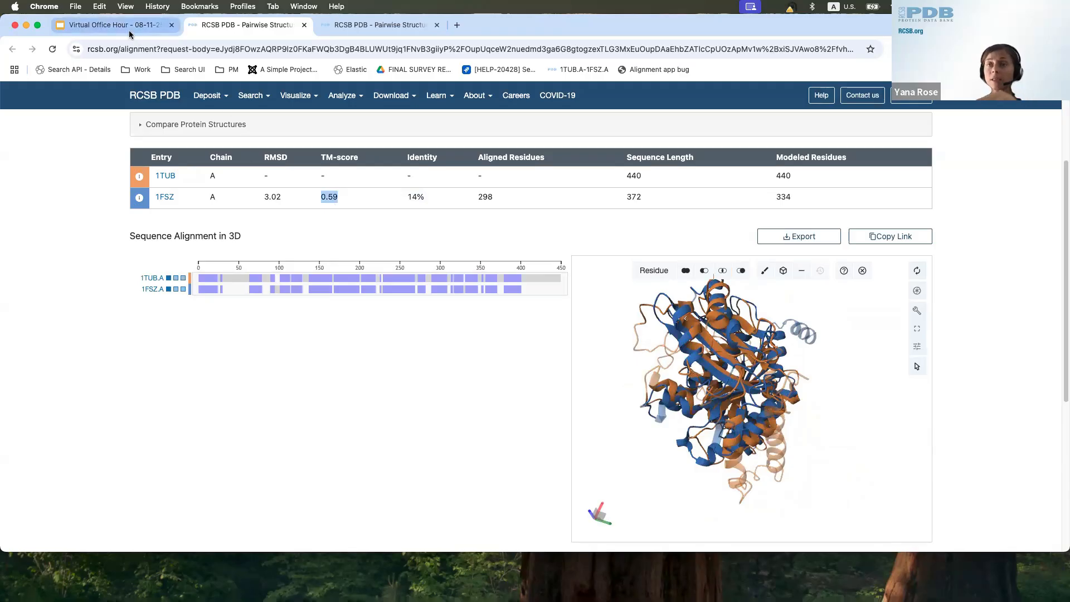
Step: From the Examples slide, open the flexible alignment of calmodulin structures 1CLL.A and 1QX5.A and review its scores and 3D superposition
click(112, 25)
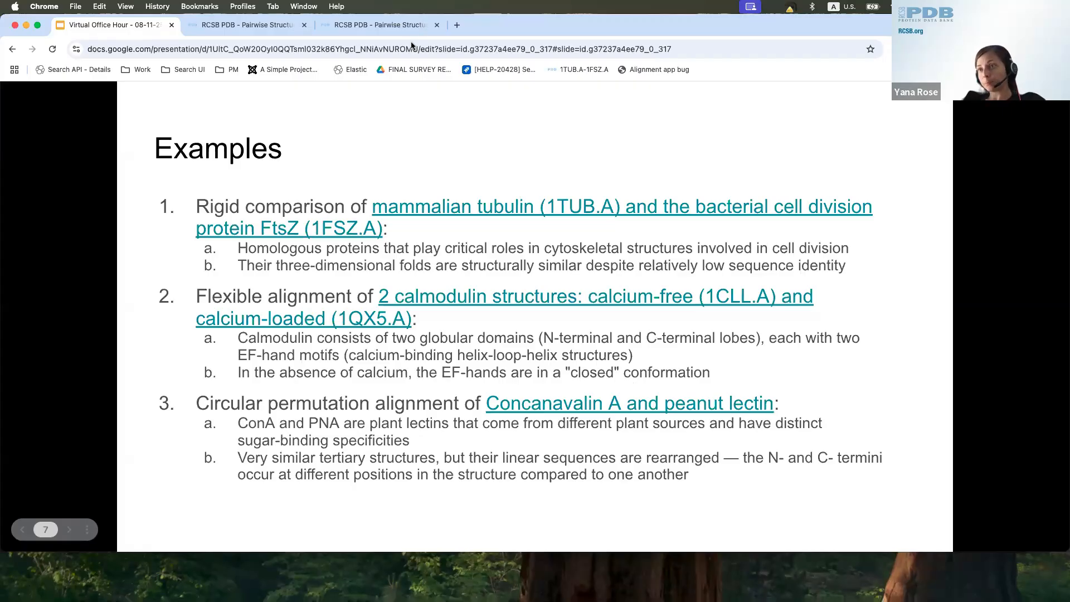
click(680, 297)
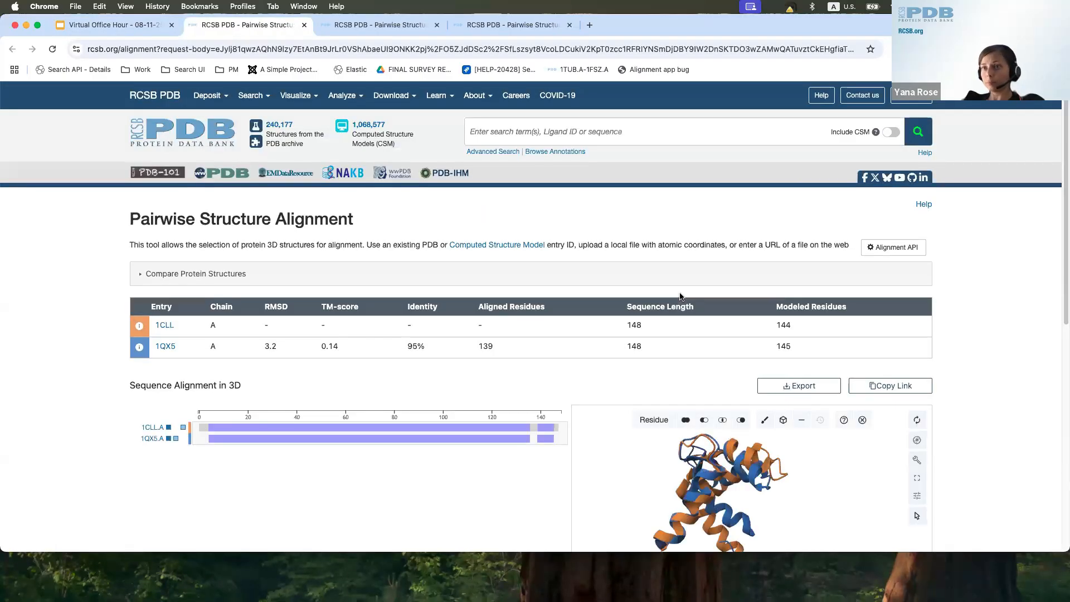
scroll(968, 314, down, 2)
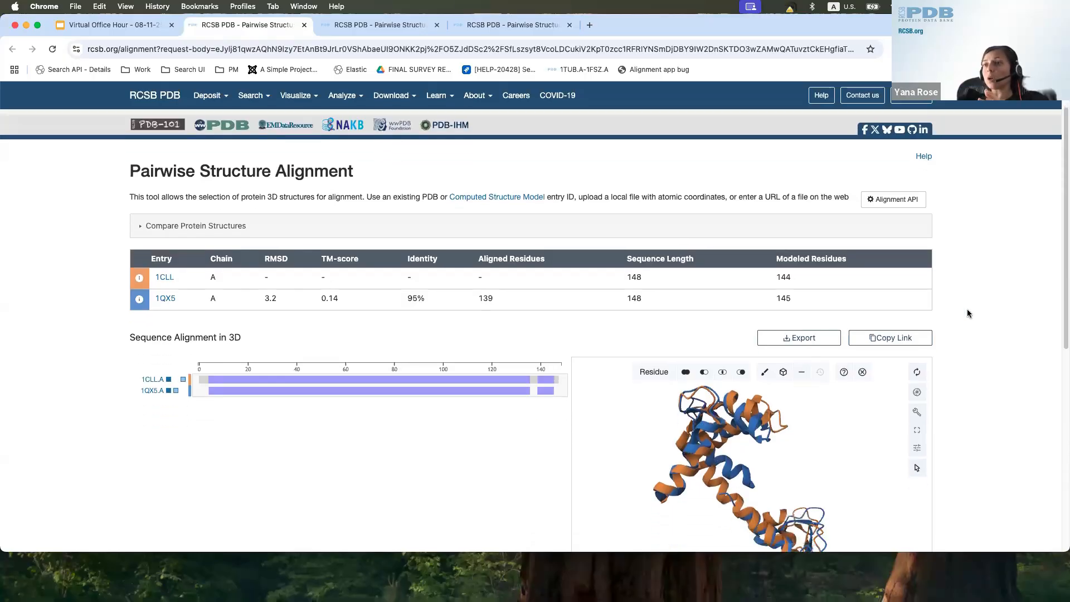
scroll(968, 314, down, 4)
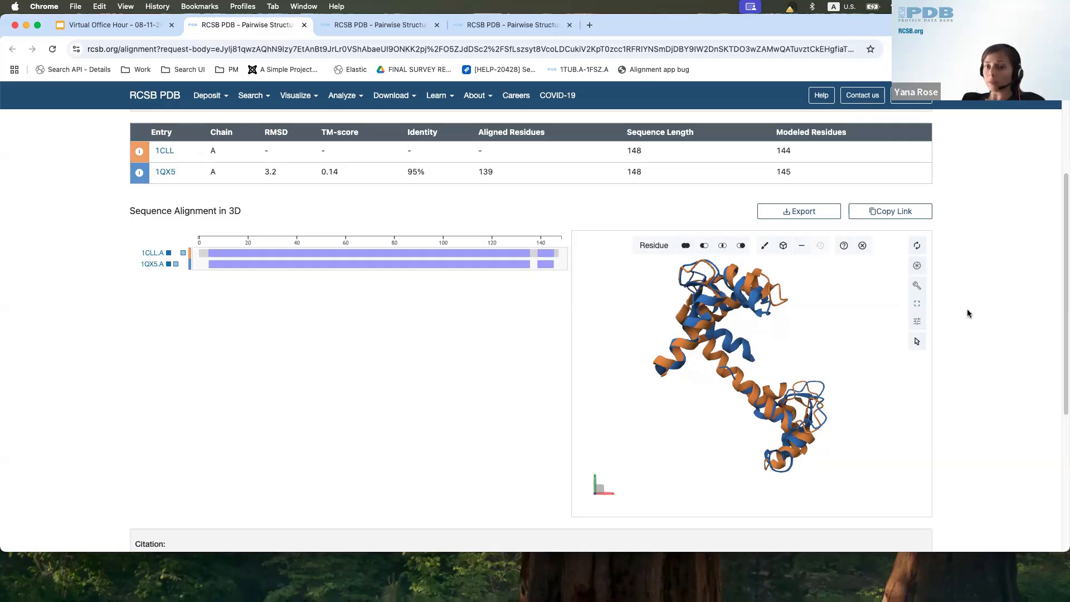
scroll(396, 366, up, 3)
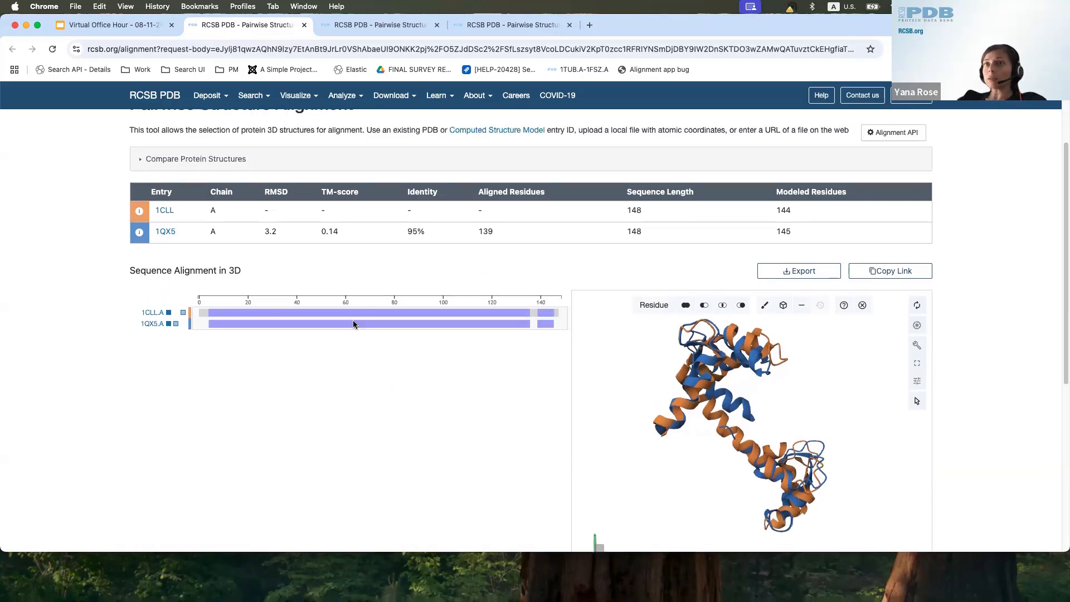
Step: Rerun the 1CLL and 1QX5 comparison with the jFATCAT (rigid) alignment method
click(179, 177)
click(219, 330)
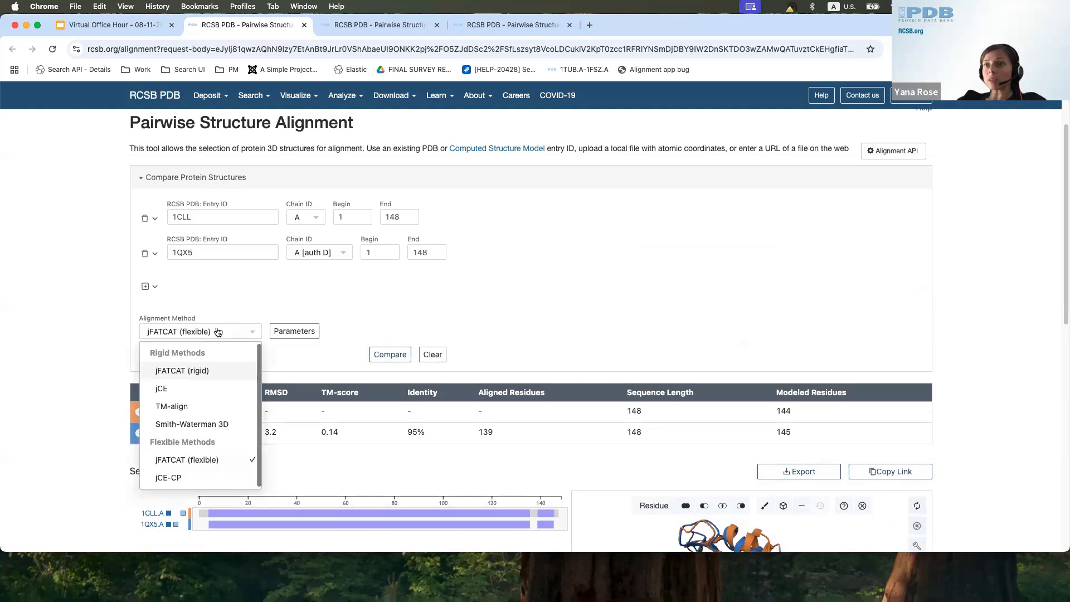
click(218, 375)
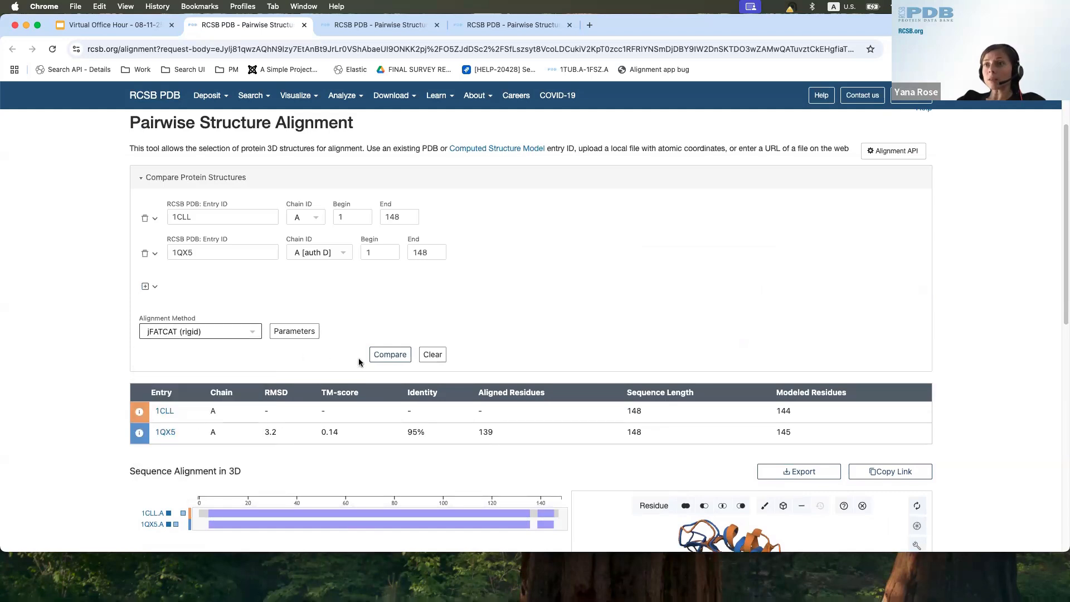
click(389, 356)
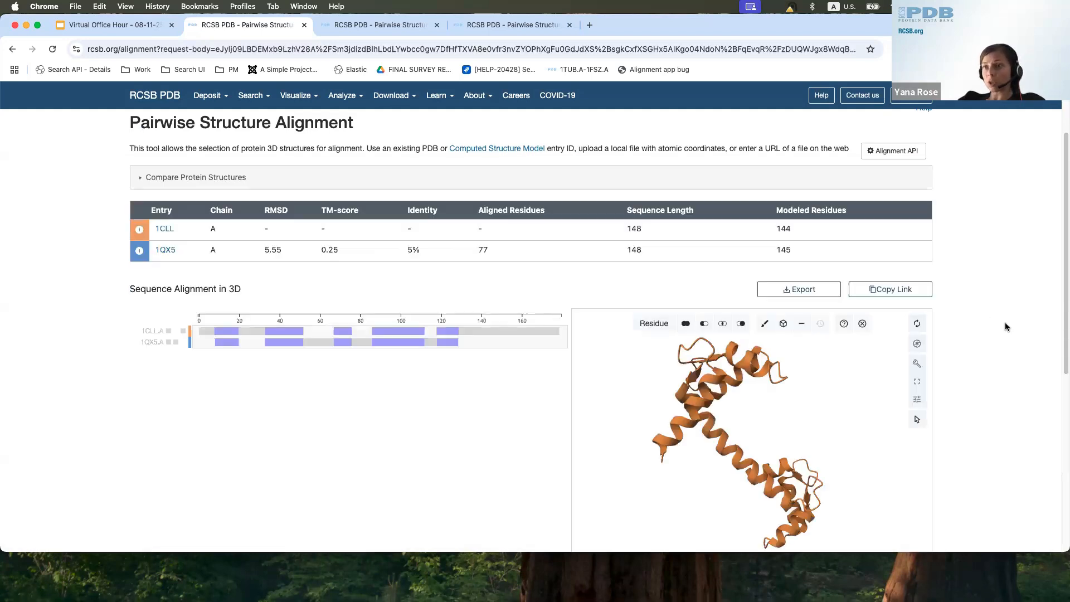
Step: Hide the additional polymer chains of 1QX5 and rotate the rigid superposition to inspect the mismatch with 1CLL
click(175, 340)
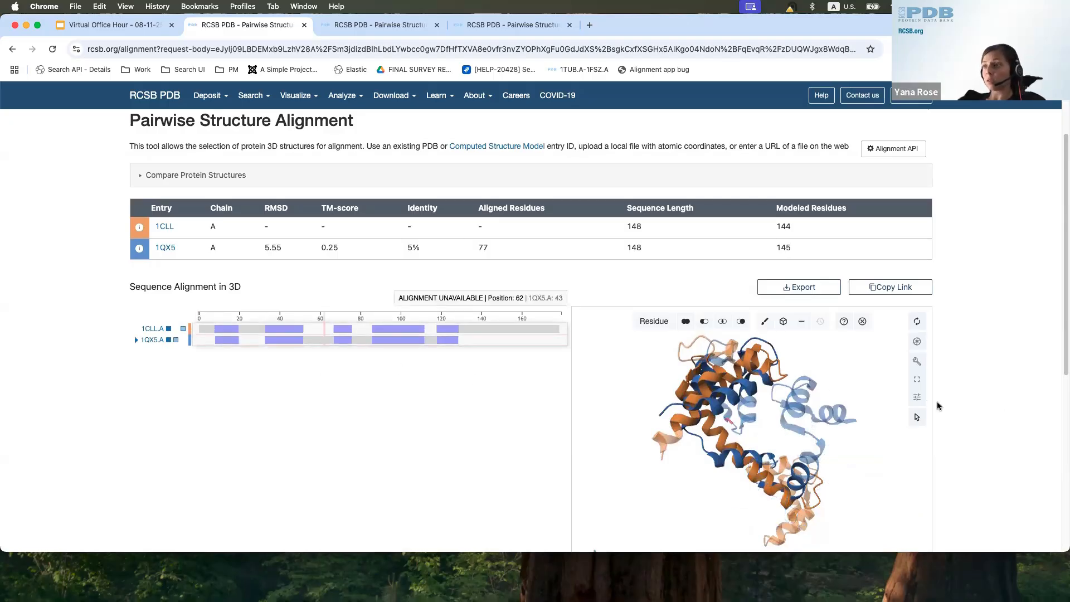
scroll(1006, 414, down, 1)
drag(875, 474, 623, 441)
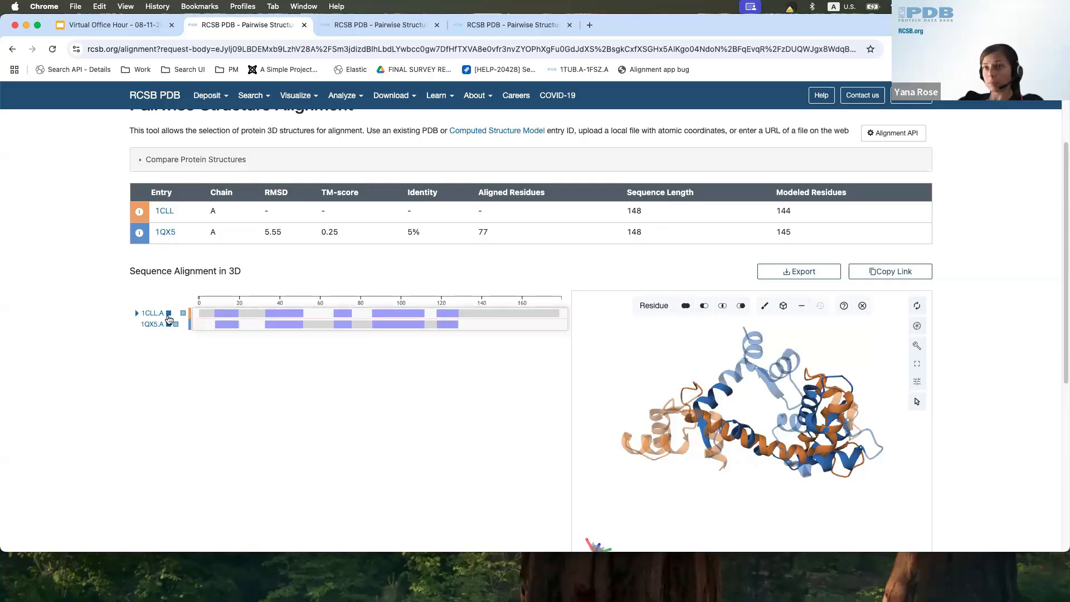
Step: Inspect the 1QX5 and 1CLL chains one at a time in the 3D view by hiding the other and rotating the model
click(168, 314)
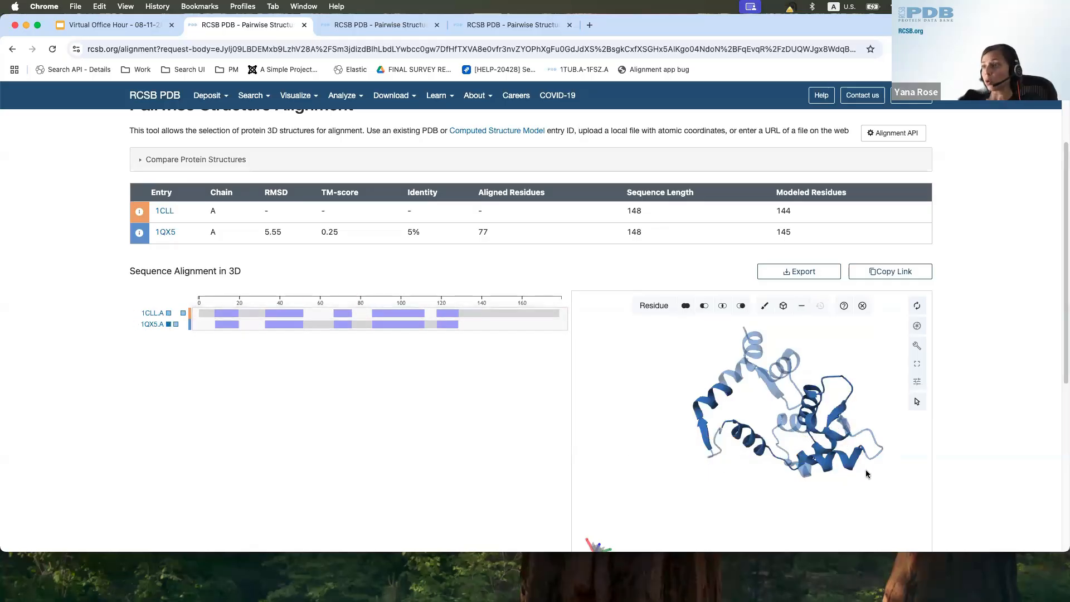
drag(722, 514, 858, 509)
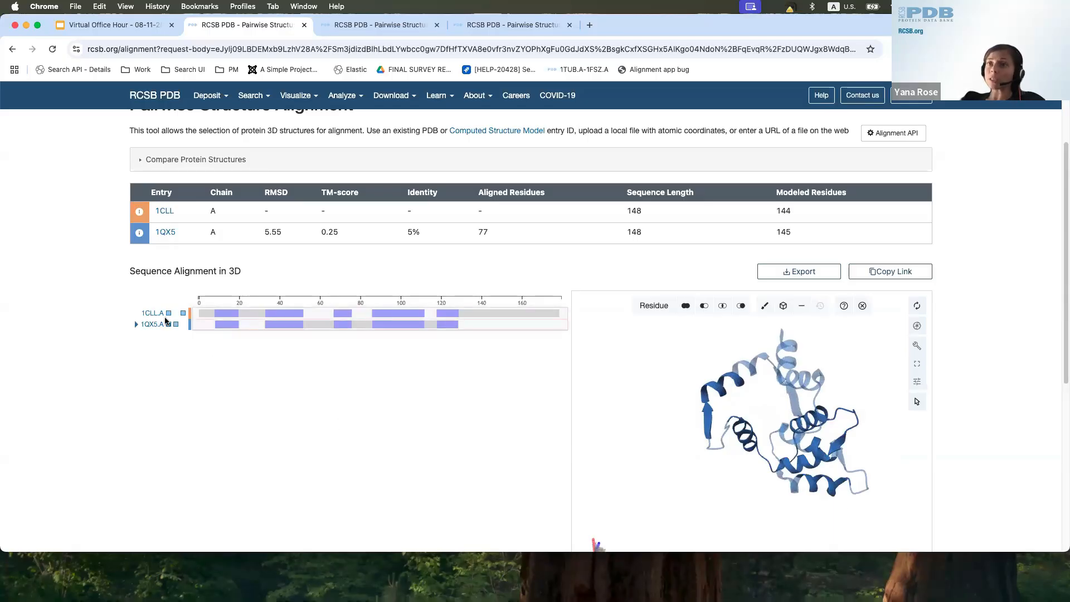
click(169, 324)
click(168, 314)
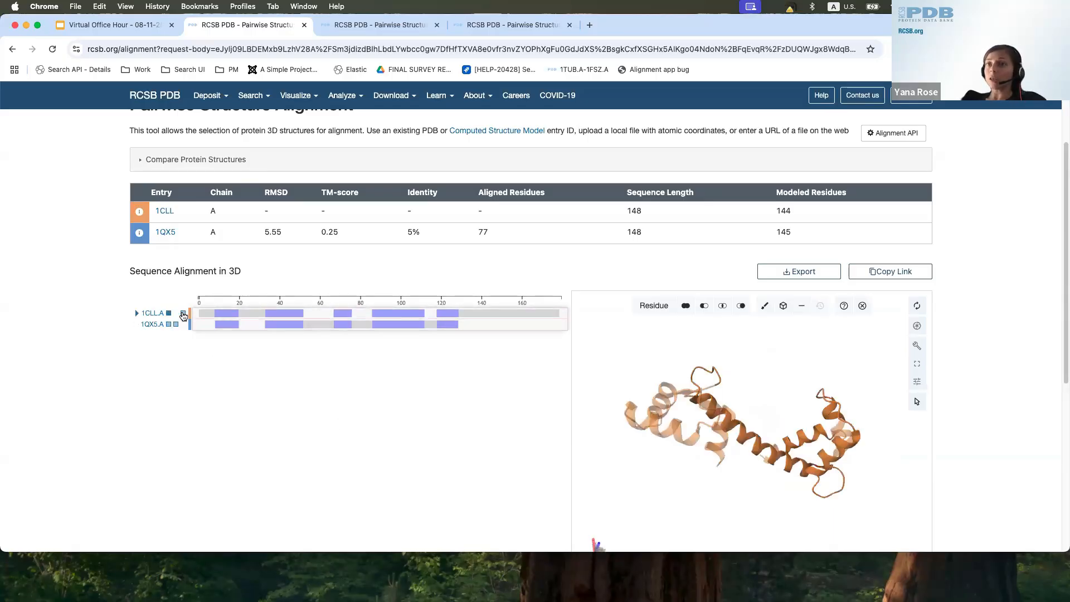
drag(861, 475, 687, 428)
Step: Rerun the 1CLL and 1QX5 comparison with the jFATCAT (flexible) alignment method
click(210, 168)
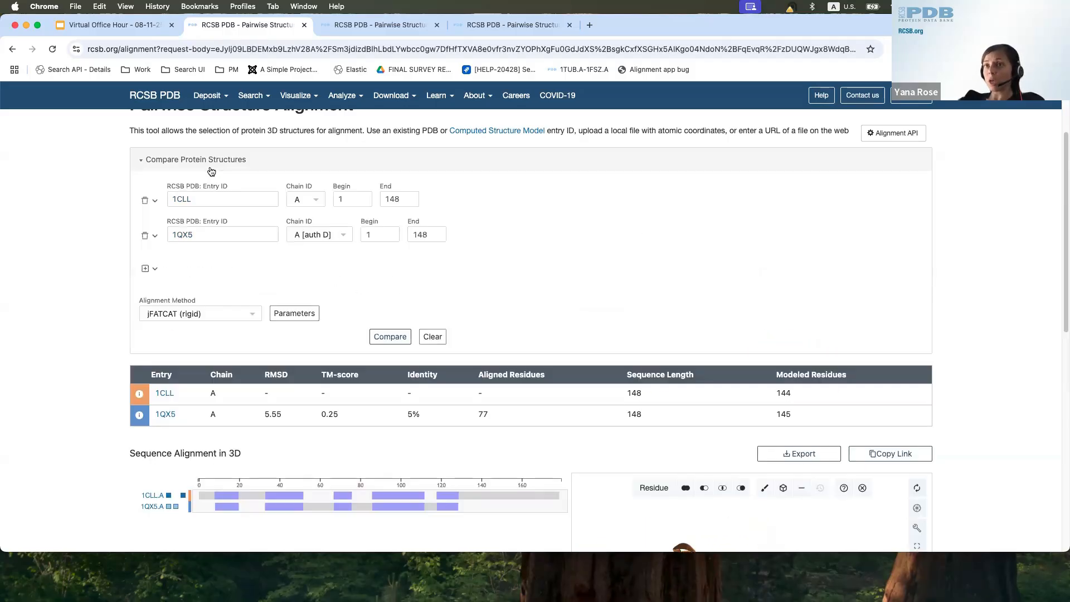
click(221, 318)
click(237, 441)
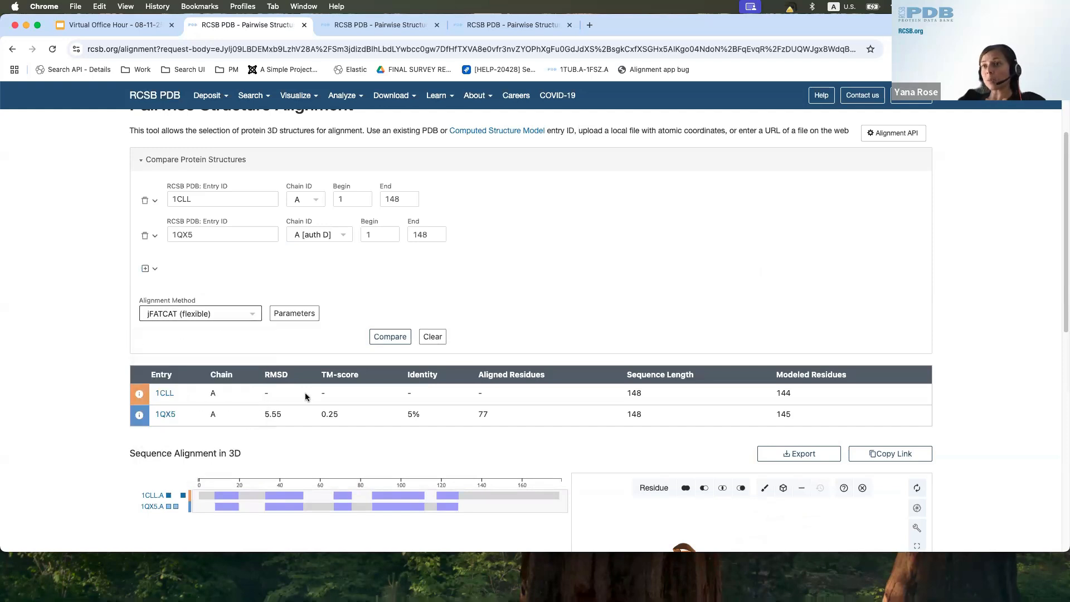
click(392, 338)
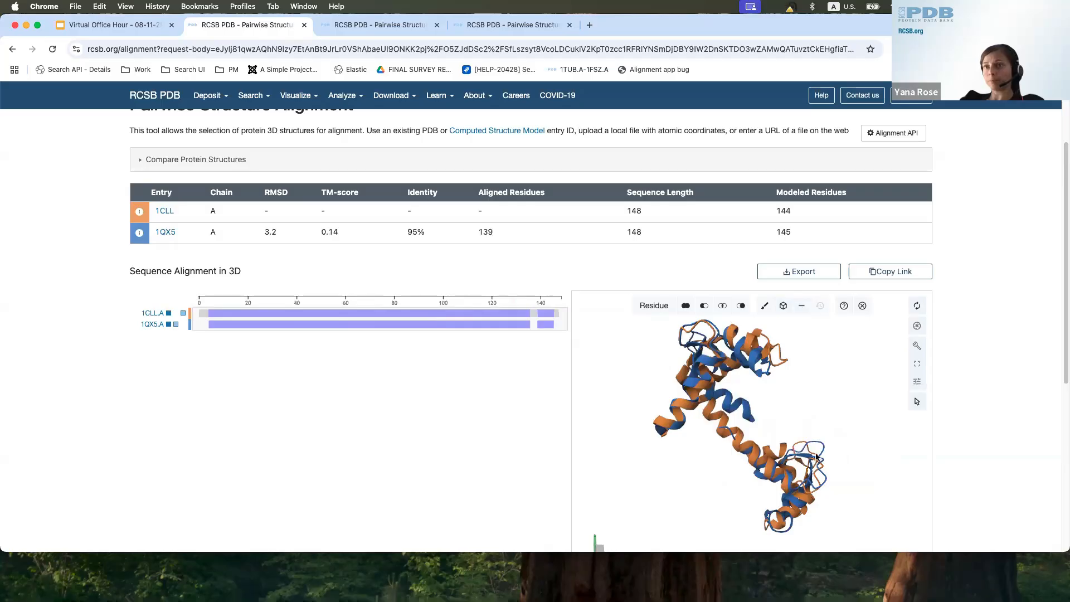
Step: From the Examples slide, open the circular permutation alignment of Concanavalin A and peanut lectin and bring its results into view
click(98, 25)
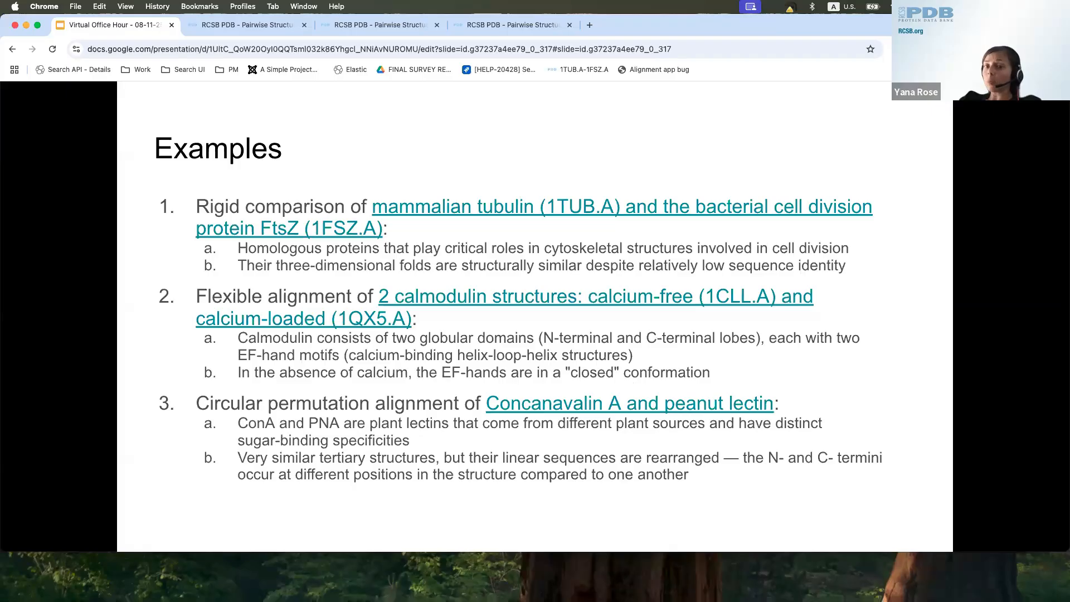
click(695, 403)
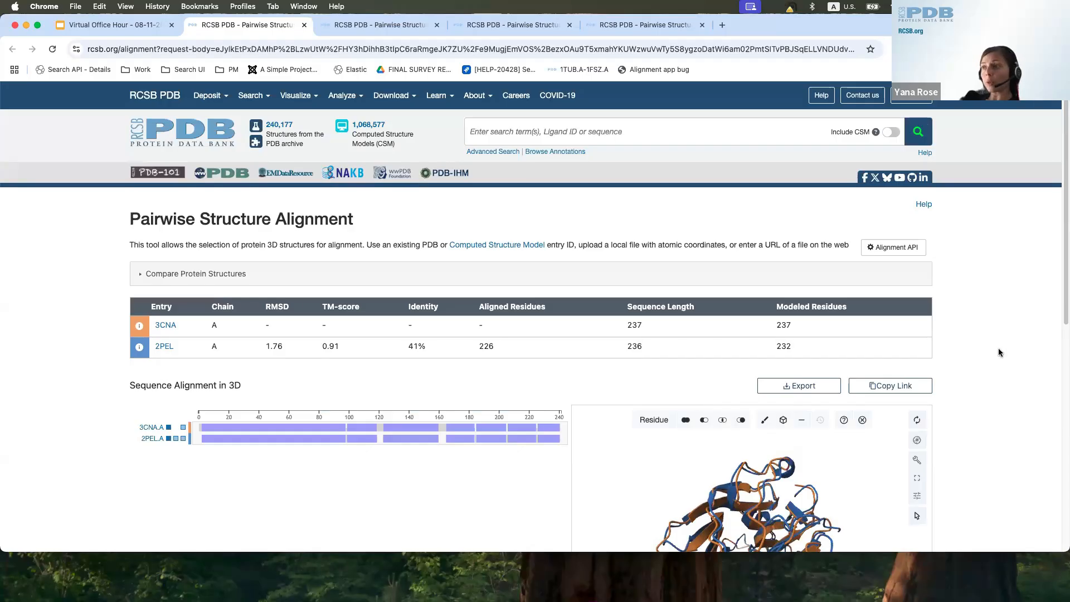
scroll(998, 348, down, 1)
scroll(998, 352, down, 1)
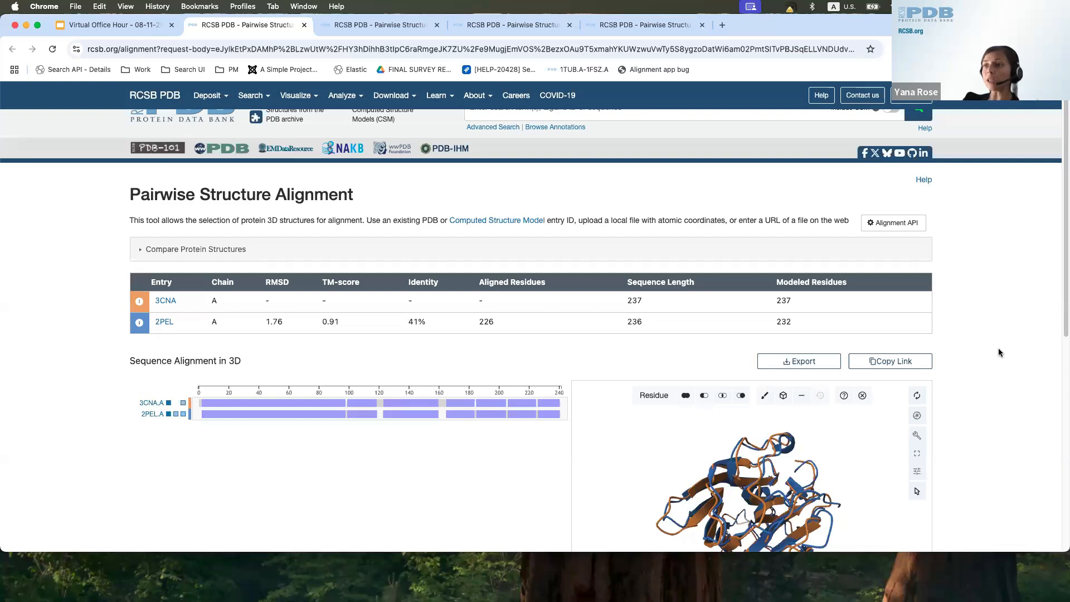
scroll(988, 372, down, 3)
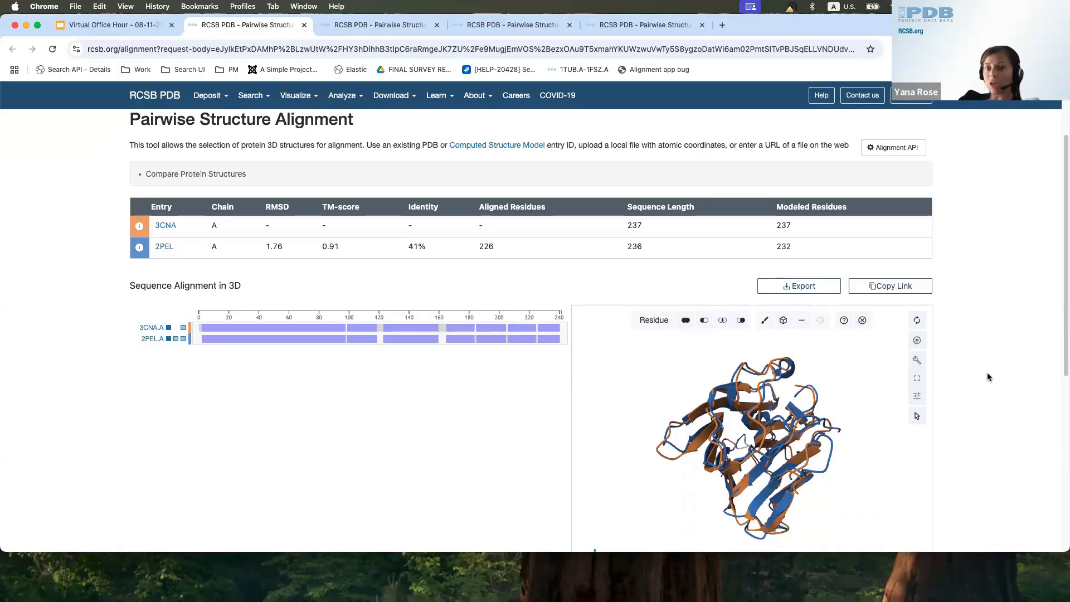
Step: Examine the residue-level sequence alignment of 3CNA.A and 2PEL.A between about positions 120 and 165, including where 2PEL's numbering restarts
scroll(470, 340, up, 2)
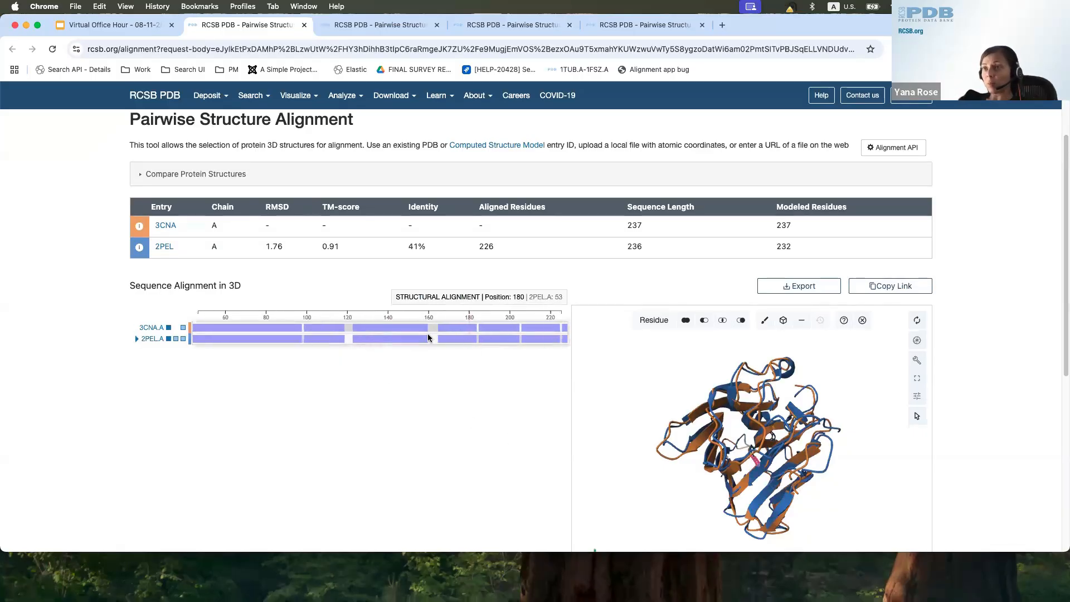
scroll(433, 335, up, 3)
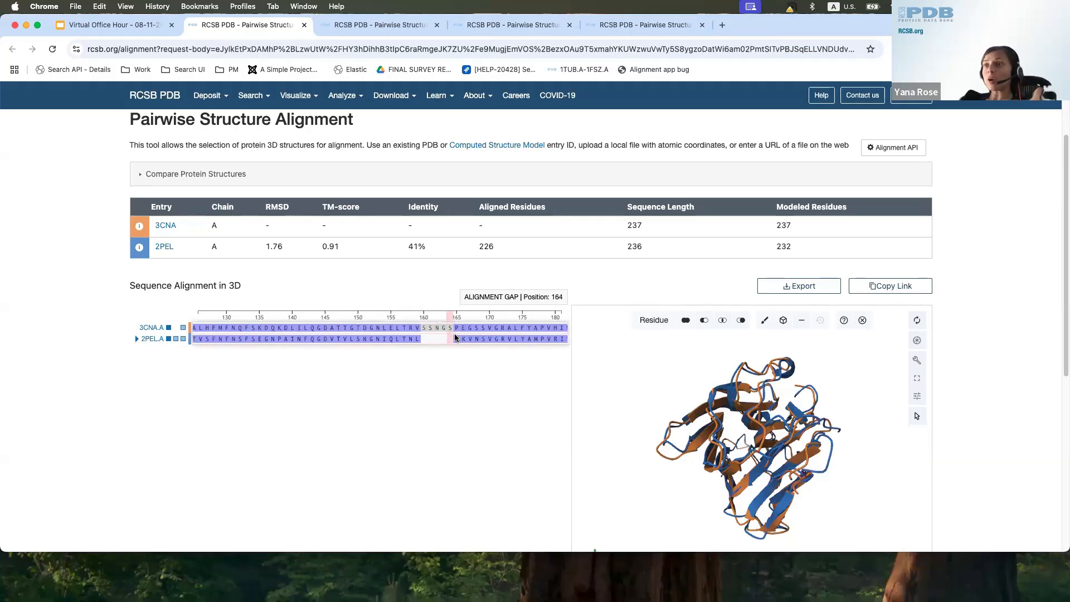
scroll(387, 339, down, 2)
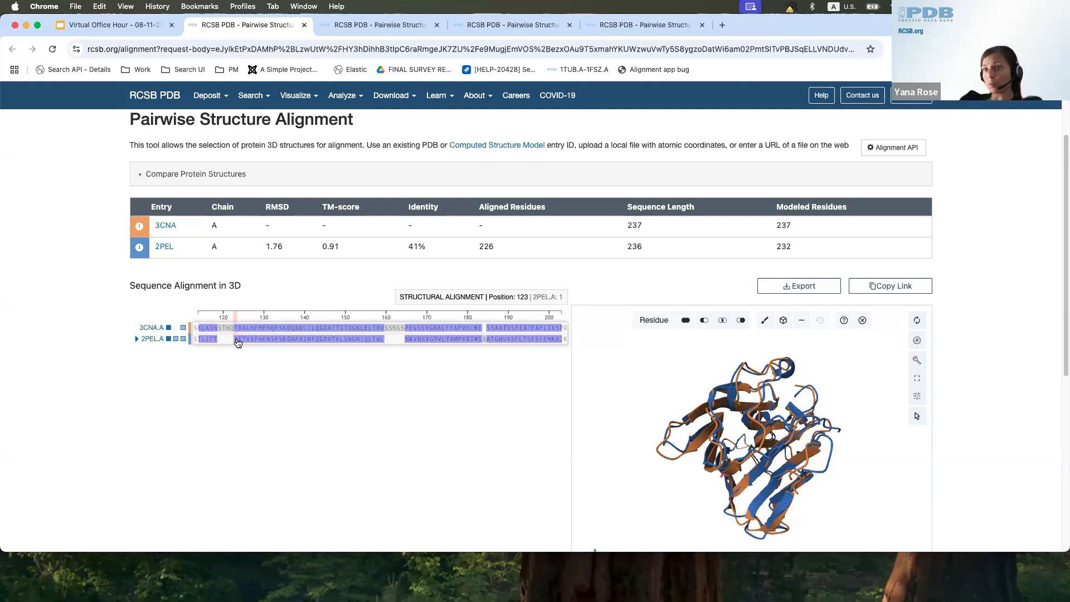
Step: Rerun the 3CNA and 2PEL comparison with the TM-align method
click(193, 174)
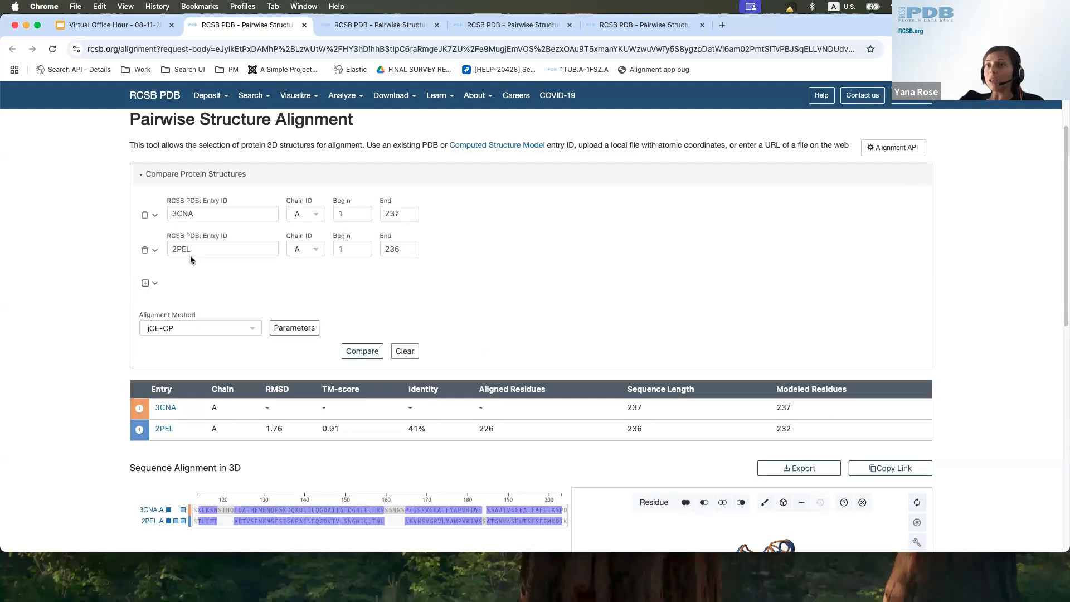
click(186, 328)
click(194, 401)
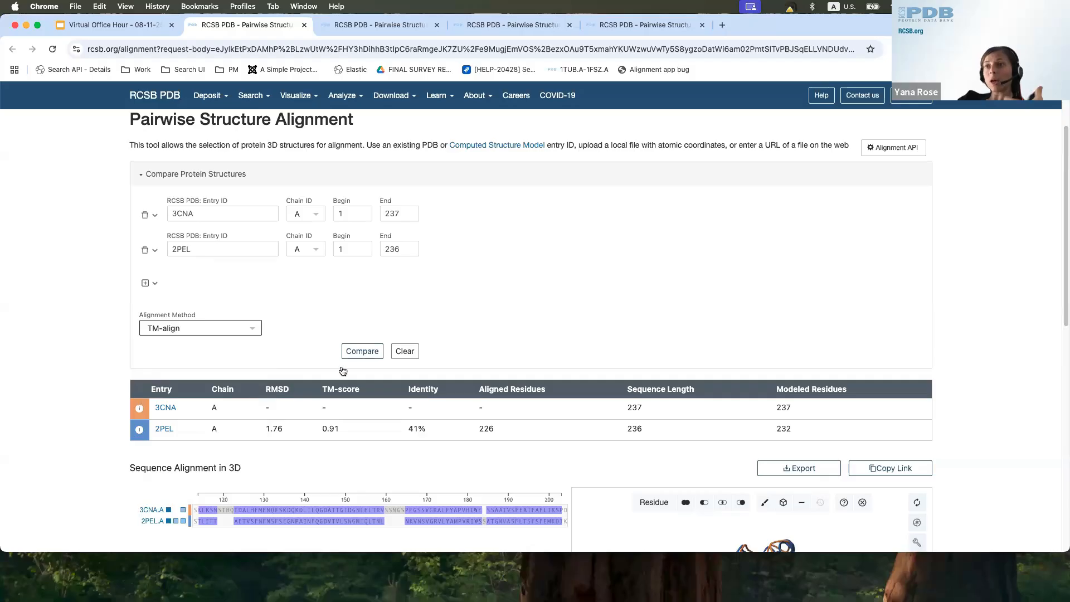
click(363, 352)
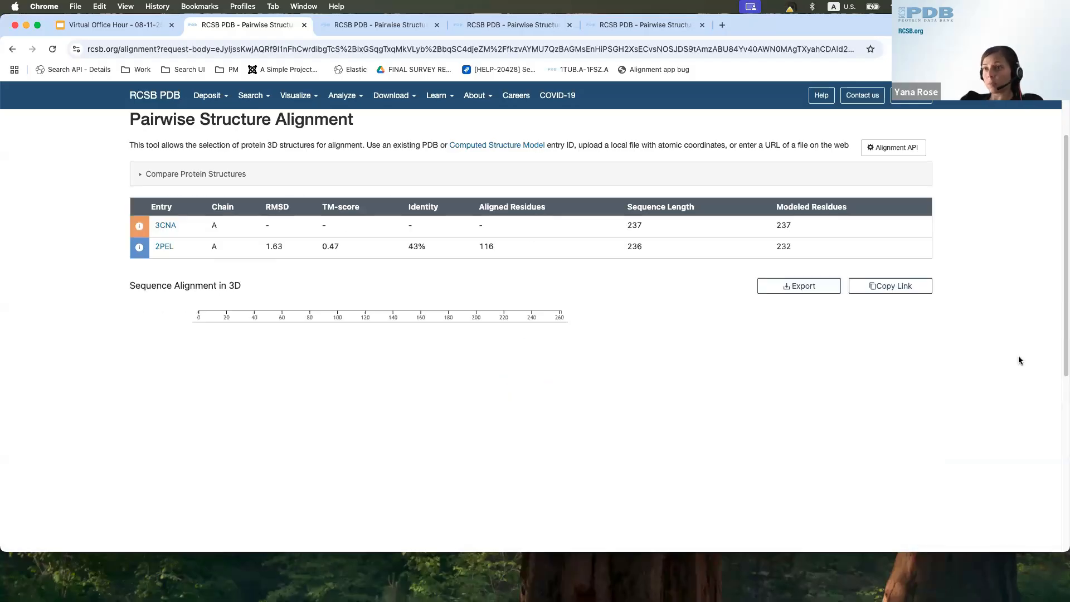
Step: Hide the additional polymer chains of 2PEL and 3CNA, rotate the superposition, and highlight 2PEL's aligned residues count
scroll(310, 363, down, 1)
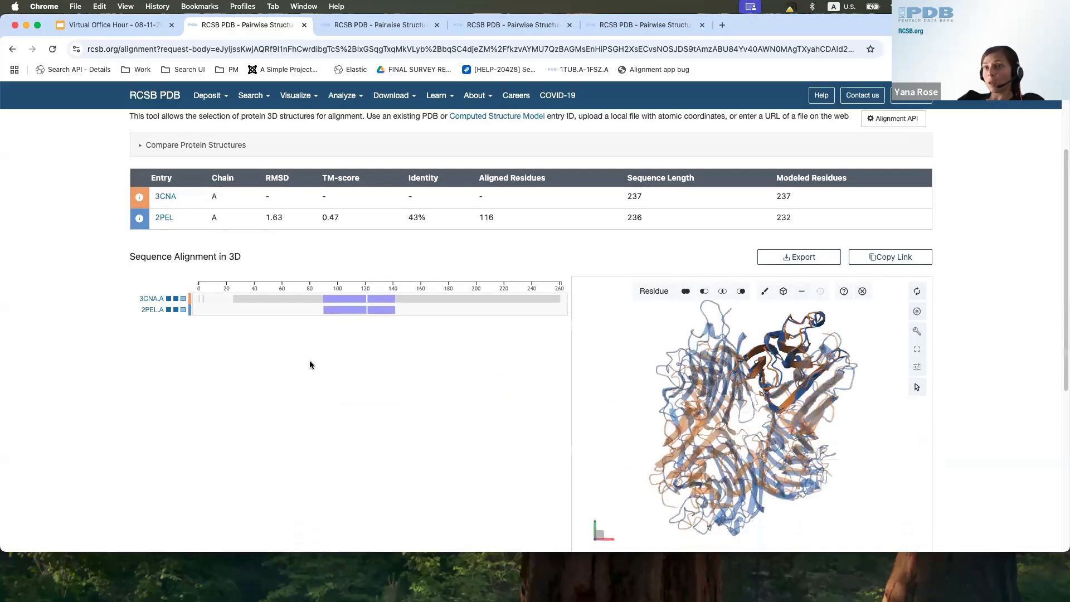
click(176, 310)
click(177, 299)
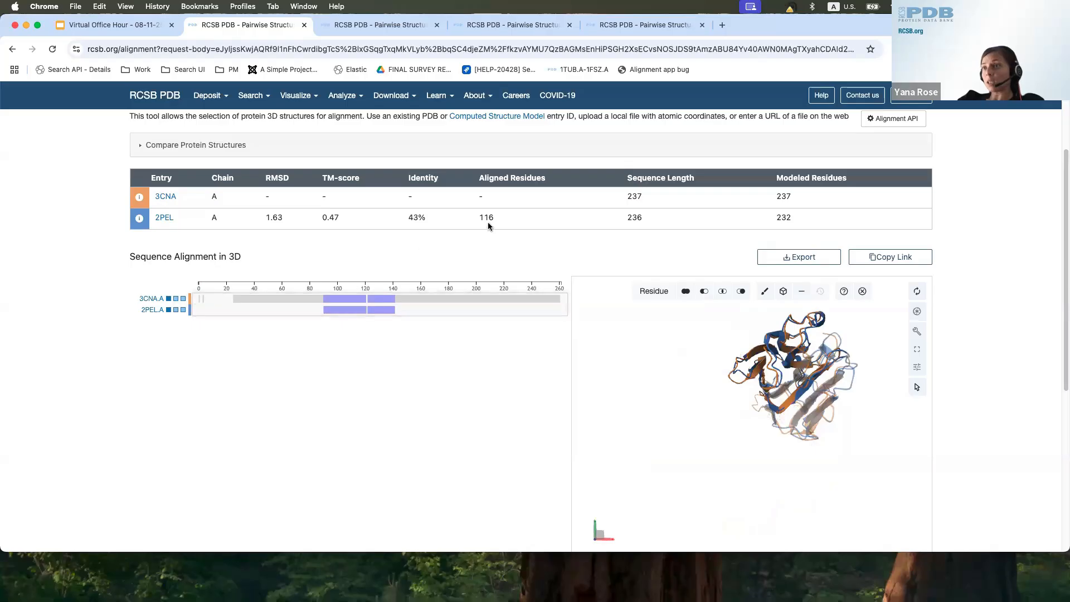
drag(853, 454, 804, 470)
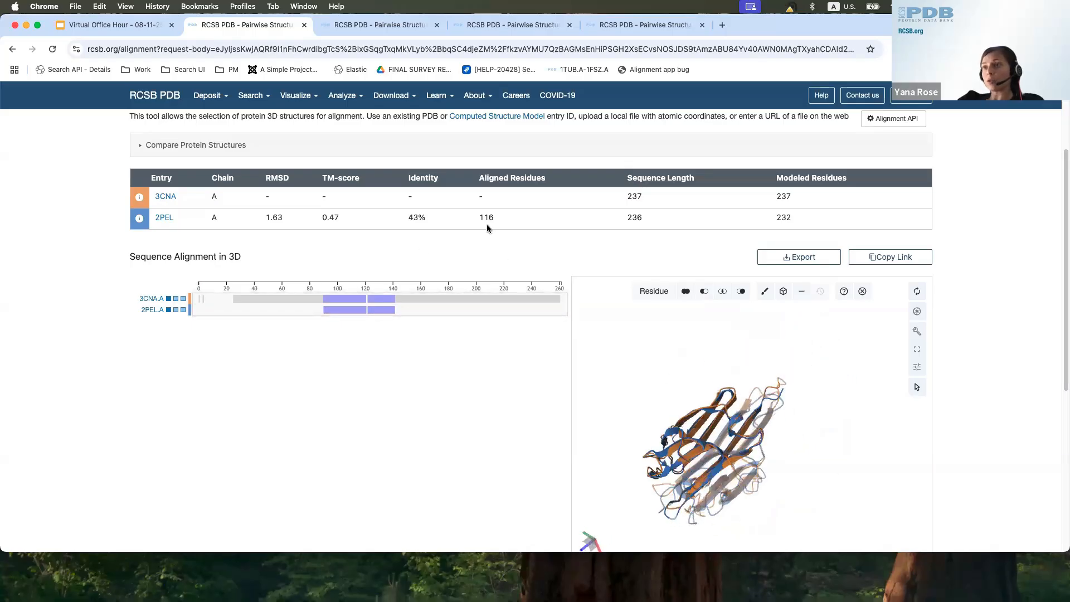
drag(477, 217, 500, 220)
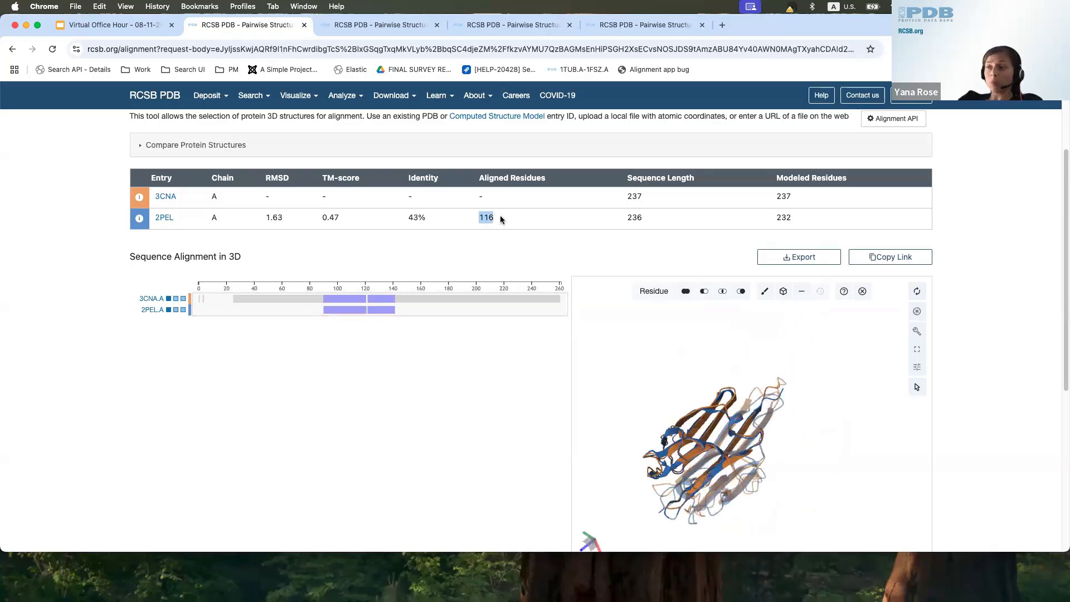
Step: Rerun the 3CNA and 2PEL comparison with the jCE-CP alignment method
click(181, 152)
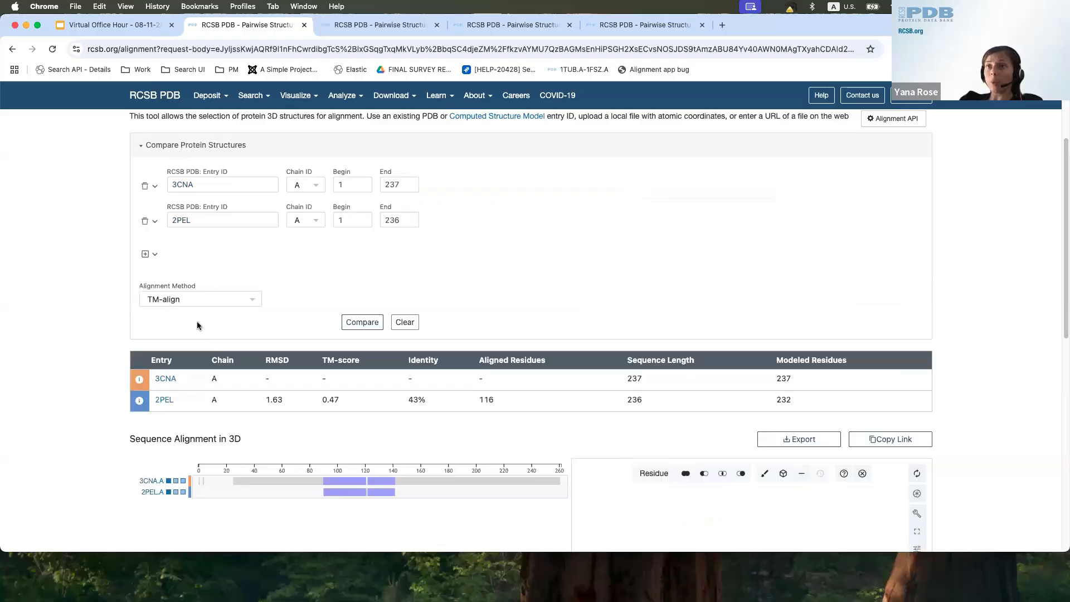
click(196, 299)
scroll(192, 390, down, 3)
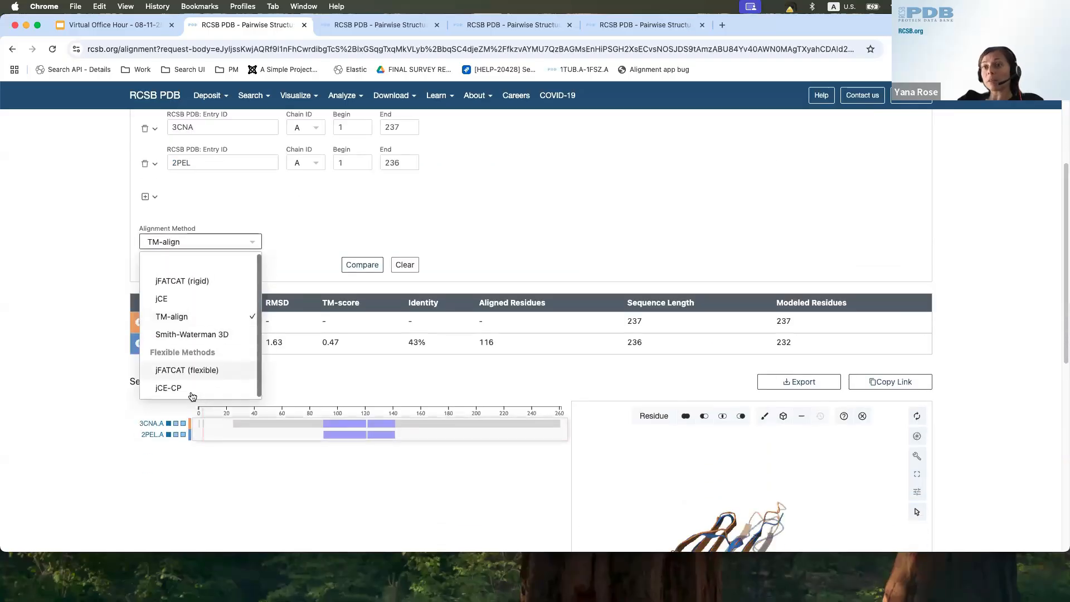
click(169, 388)
click(356, 265)
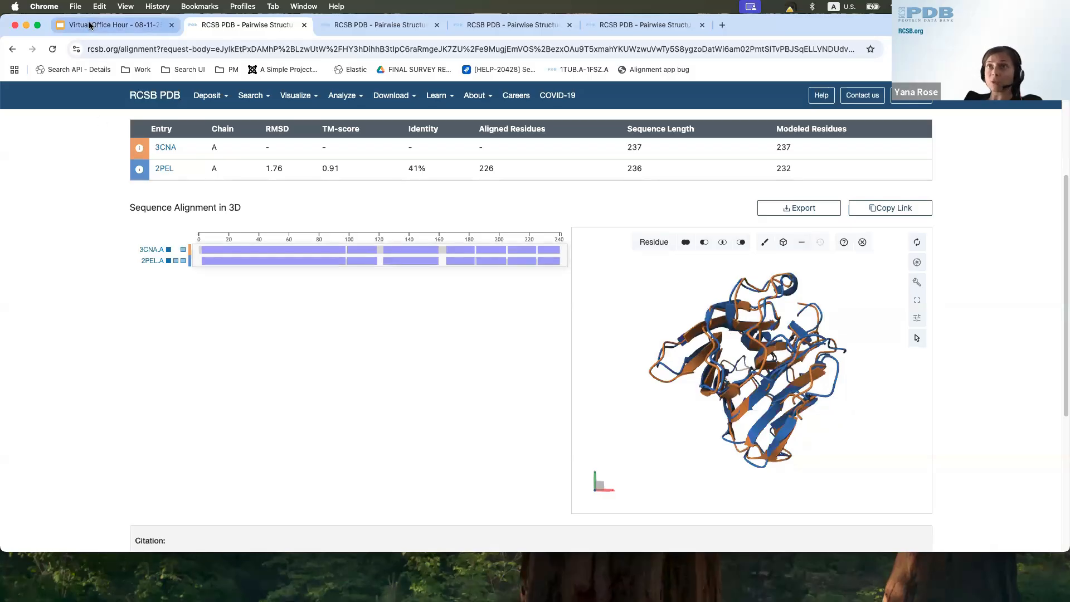
Step: Return to the presentation, advance to the slide on pairwise alignment of multiple structures, and open its linked domains-to-CSM alignment example
click(109, 25)
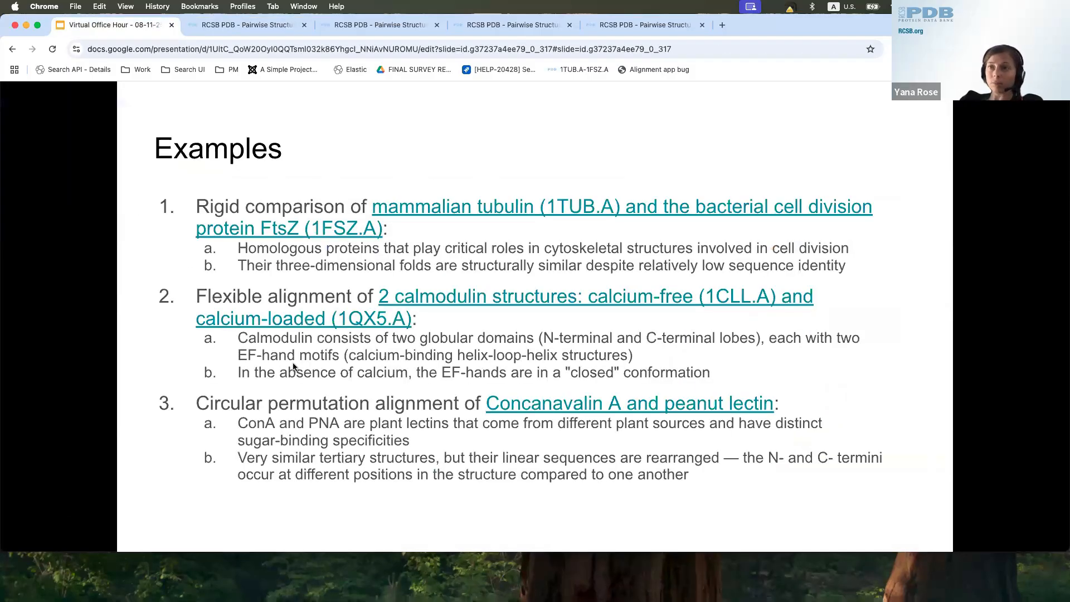
click(377, 392)
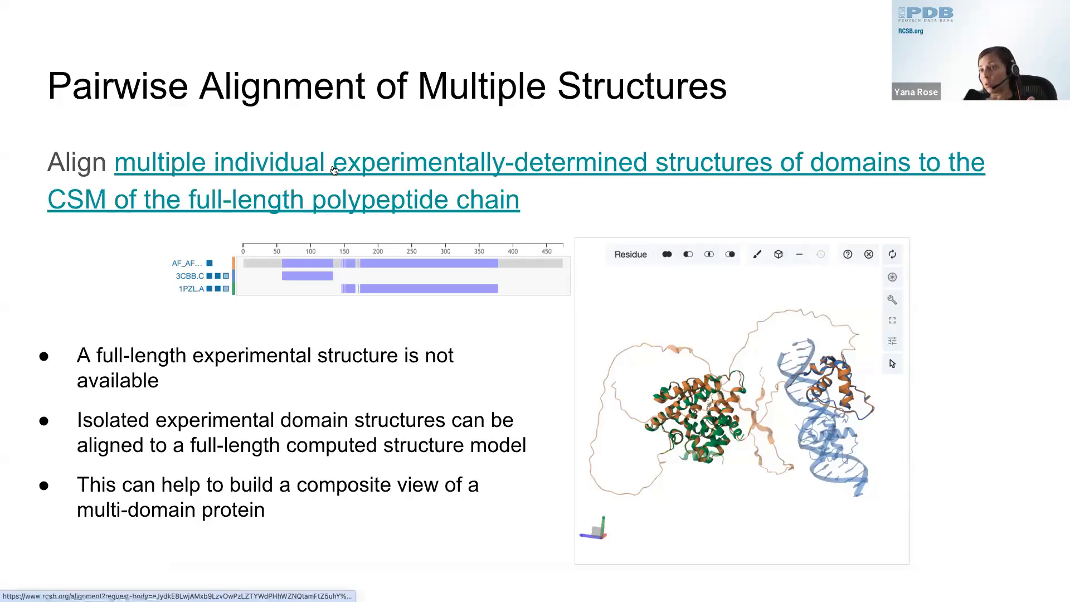
click(332, 169)
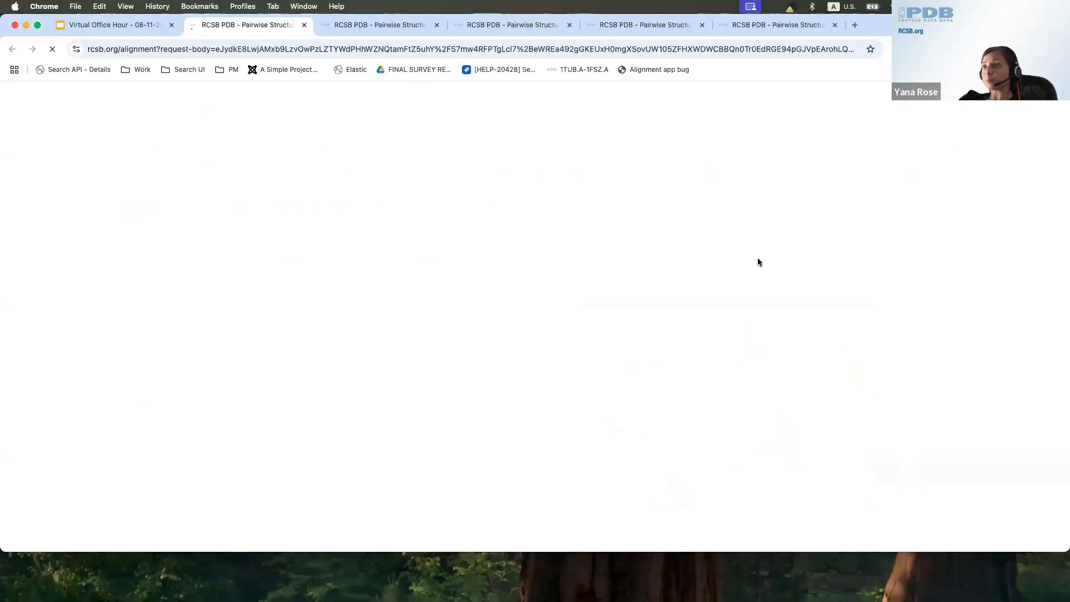
Step: Rotate the 3D superposition of AF_AFP41235F1, 3CBB and 1PZL to examine how the experimental domains fit the full-length model
scroll(976, 264, down, 5)
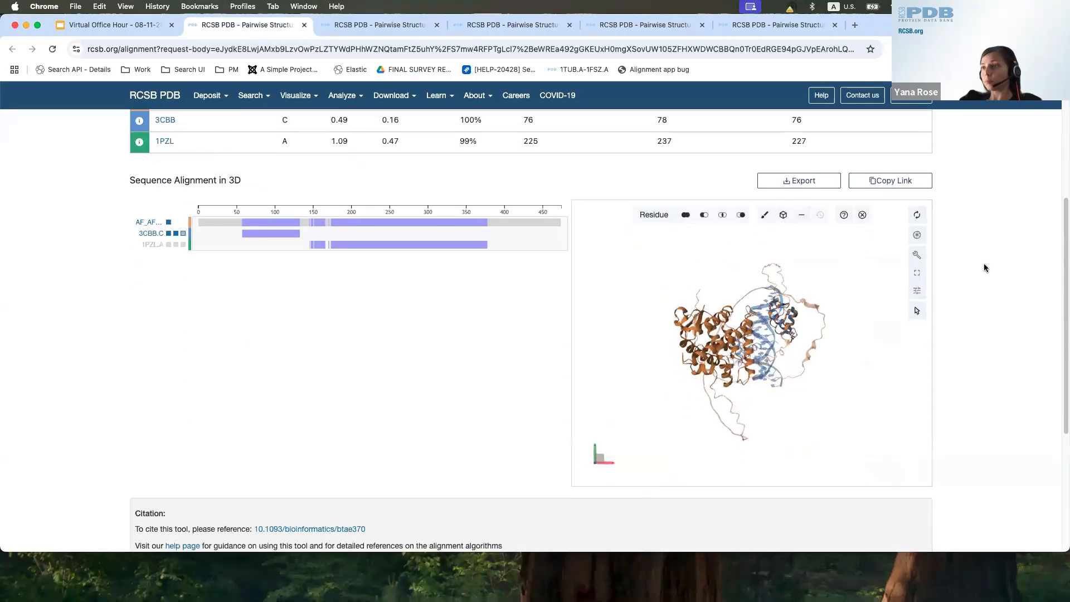
drag(848, 378, 740, 408)
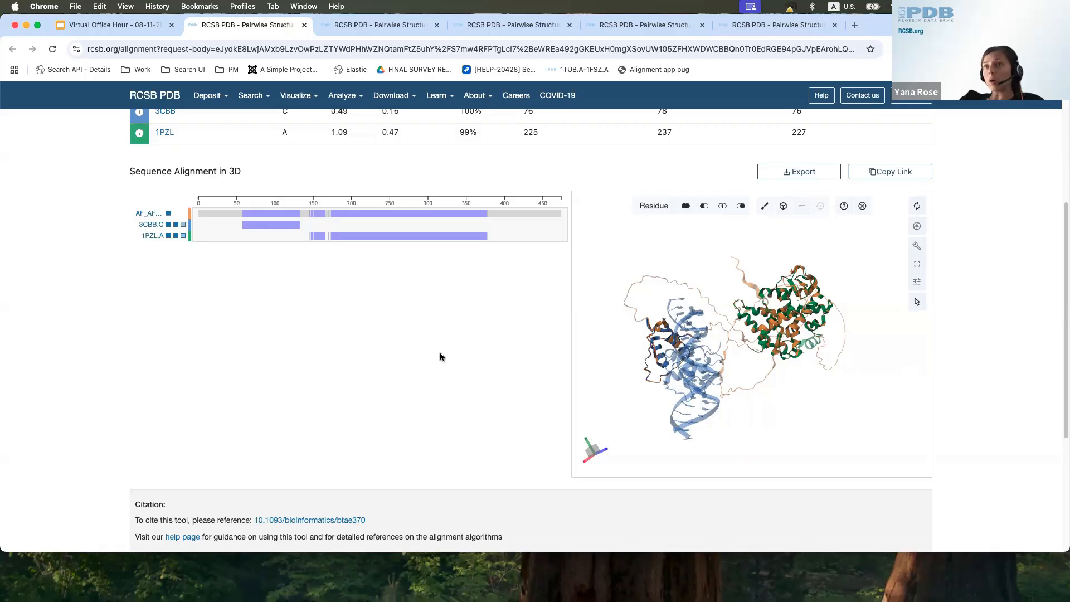
scroll(439, 354, up, 1)
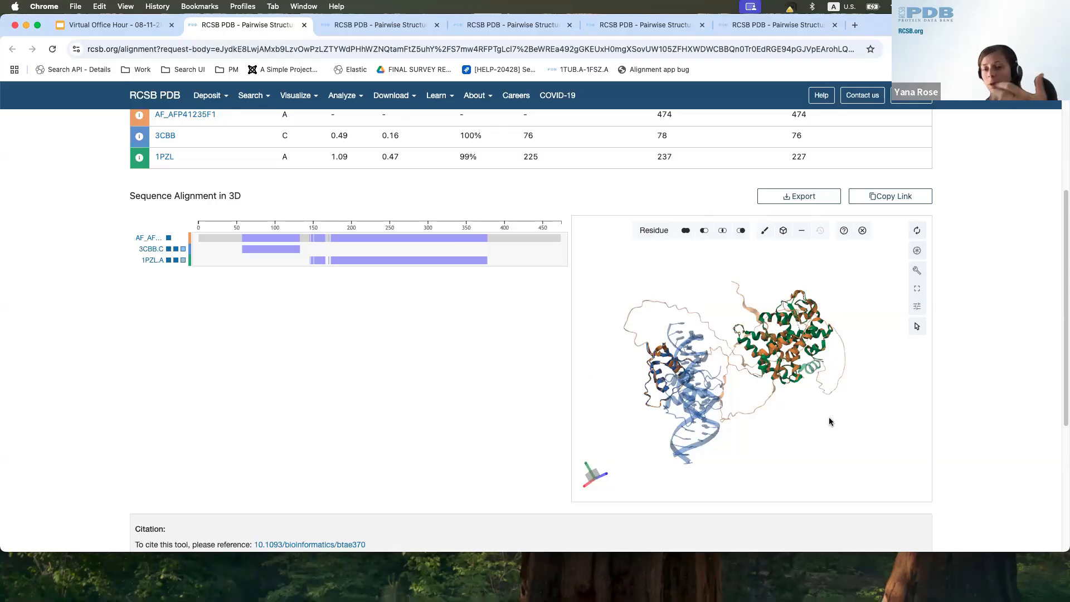
drag(814, 420, 679, 395)
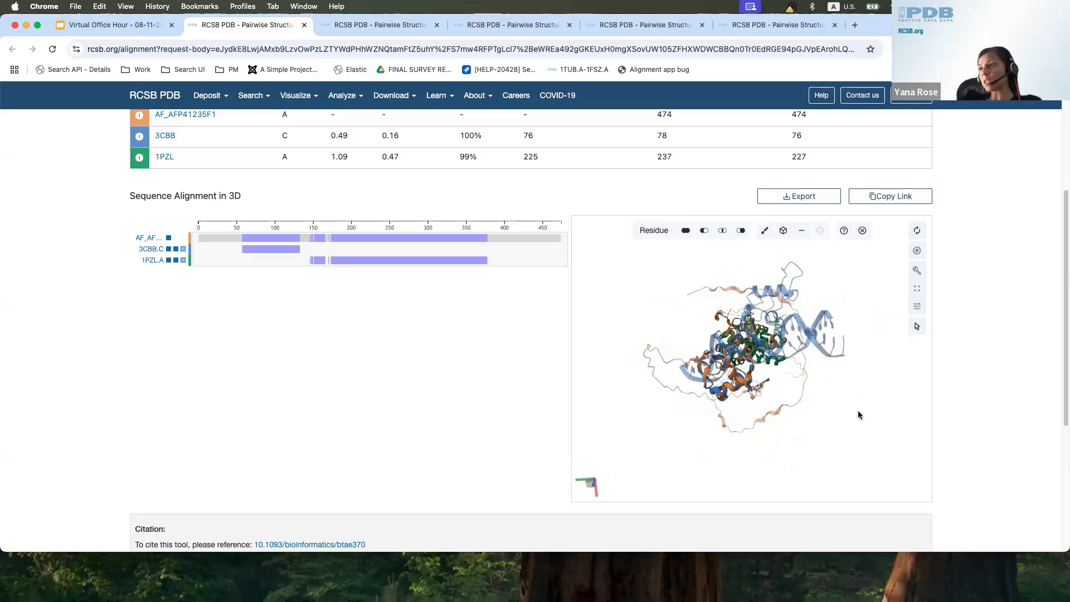
drag(859, 412, 772, 391)
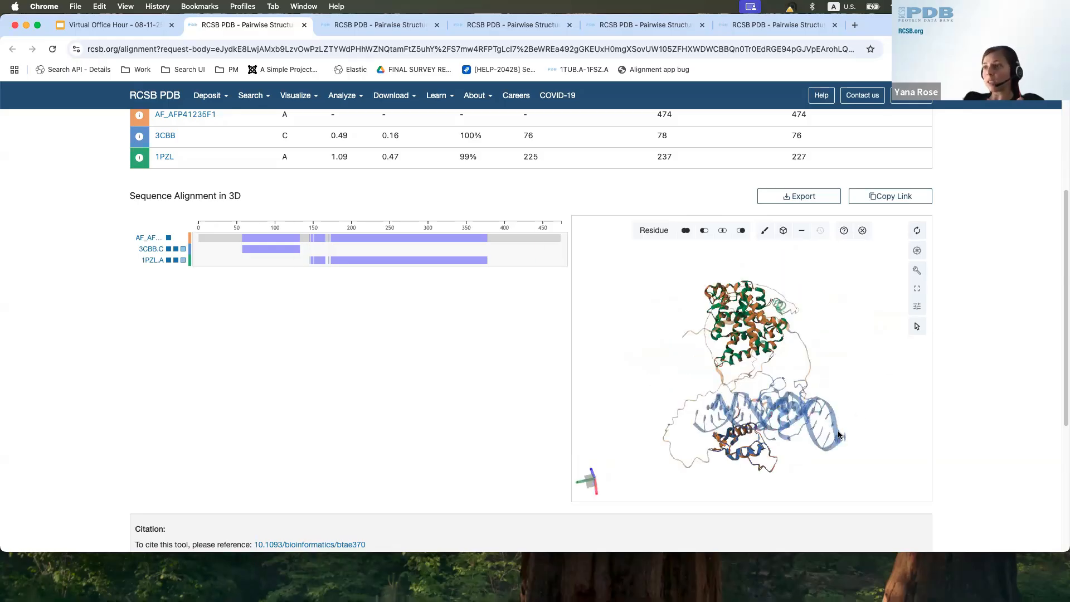
drag(859, 382, 697, 442)
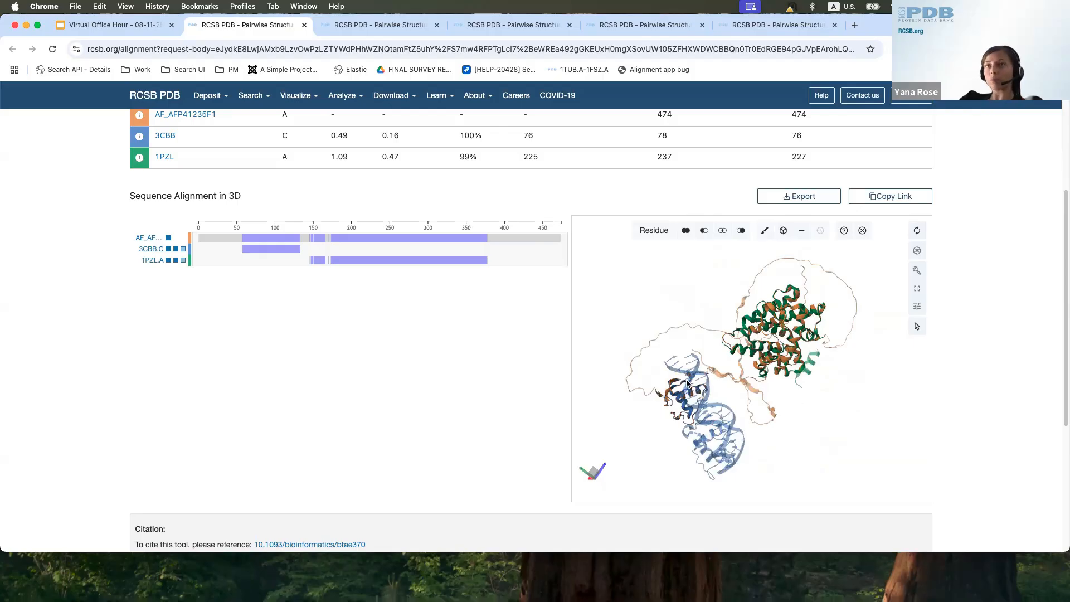
Step: Return to the presentation and advance to the API and Programmatic Access slide
click(128, 28)
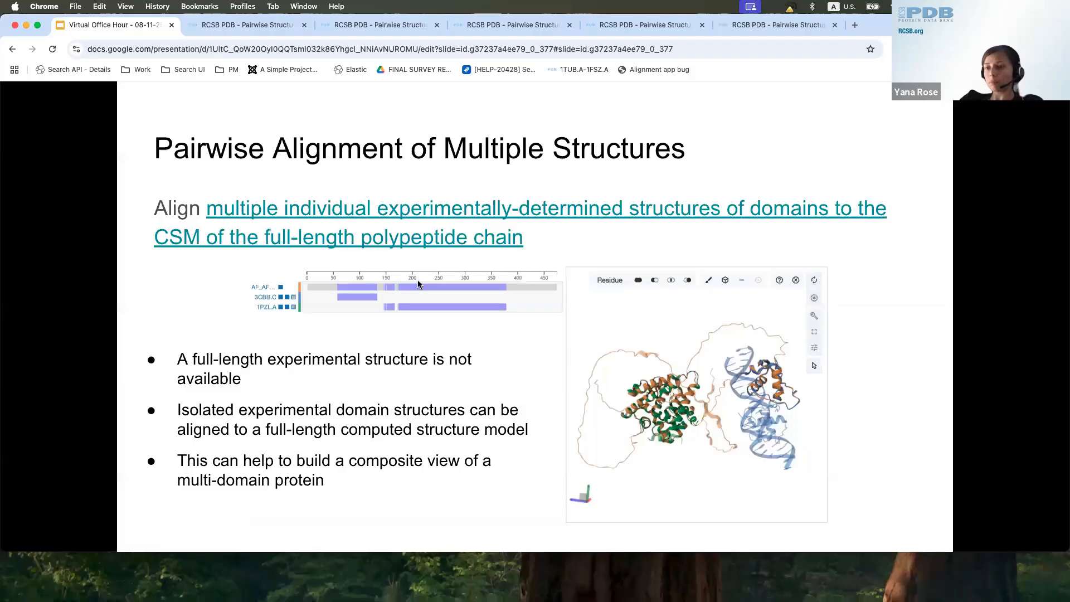
click(417, 280)
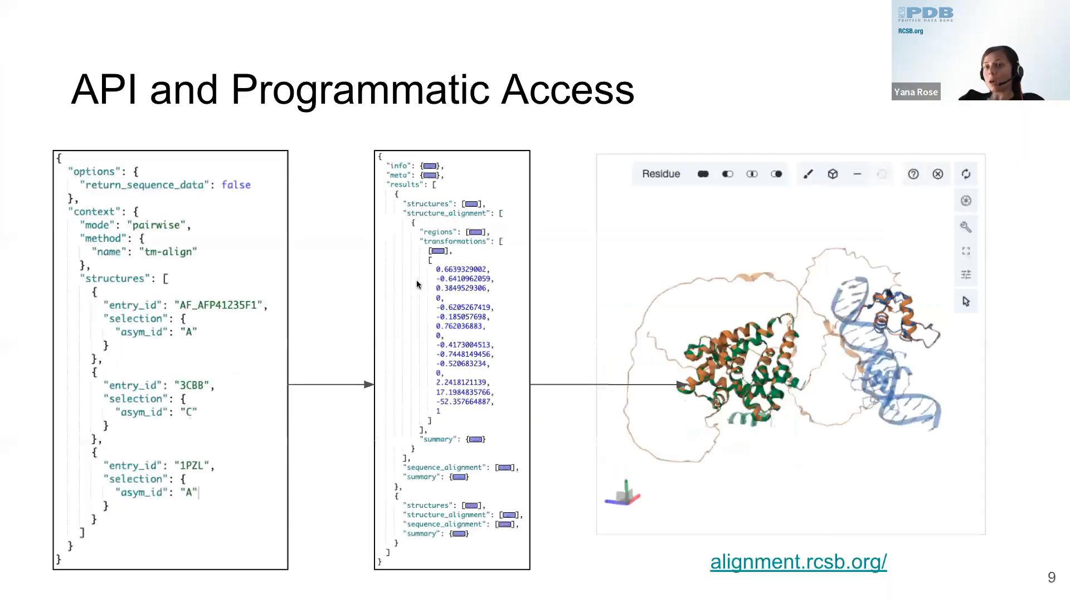